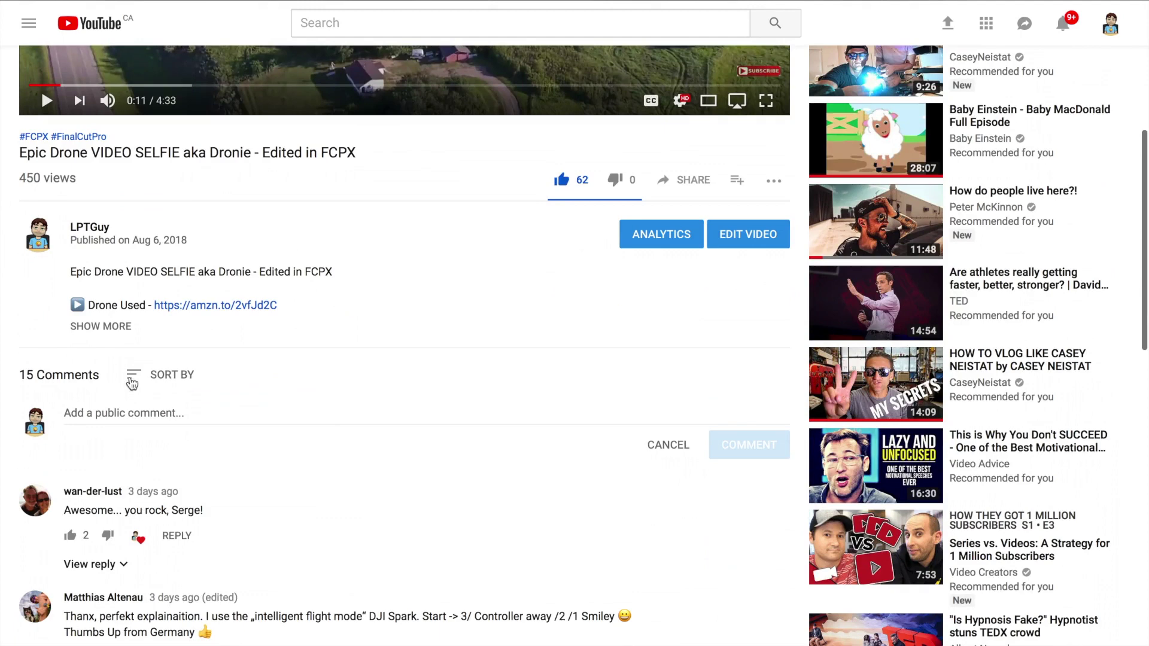
Post a joking public comment asking for Premiere Pro tutorials on the drone selfie video.
left_click(124, 414)
type("Make Premiere Pro Tutorials. Premiere Pro is sooooo much better. LOL. Not!")
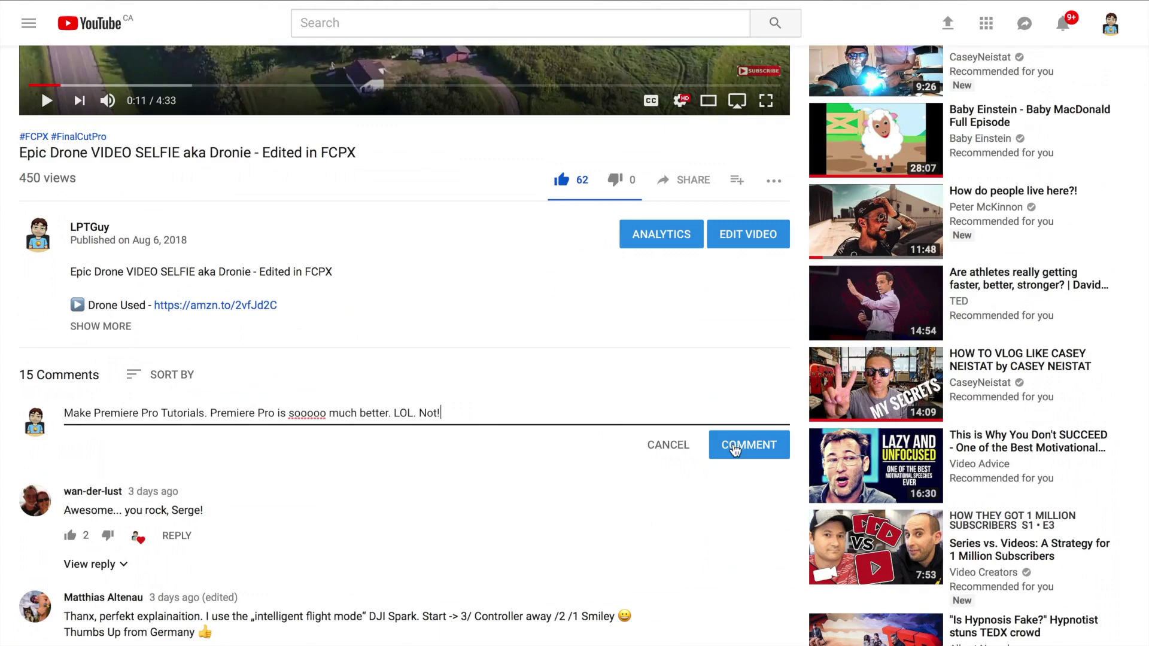
left_click(734, 448)
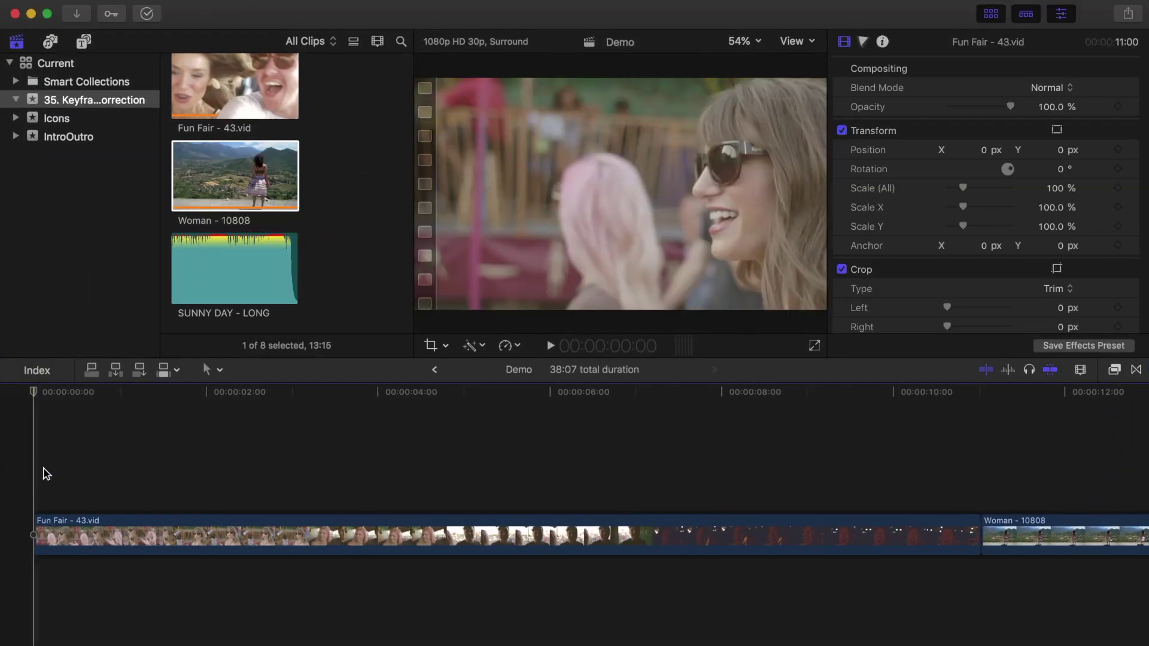
Play the timeline through the Fun Fair lighting changes, then select the Fun Fair clip.
key("space")
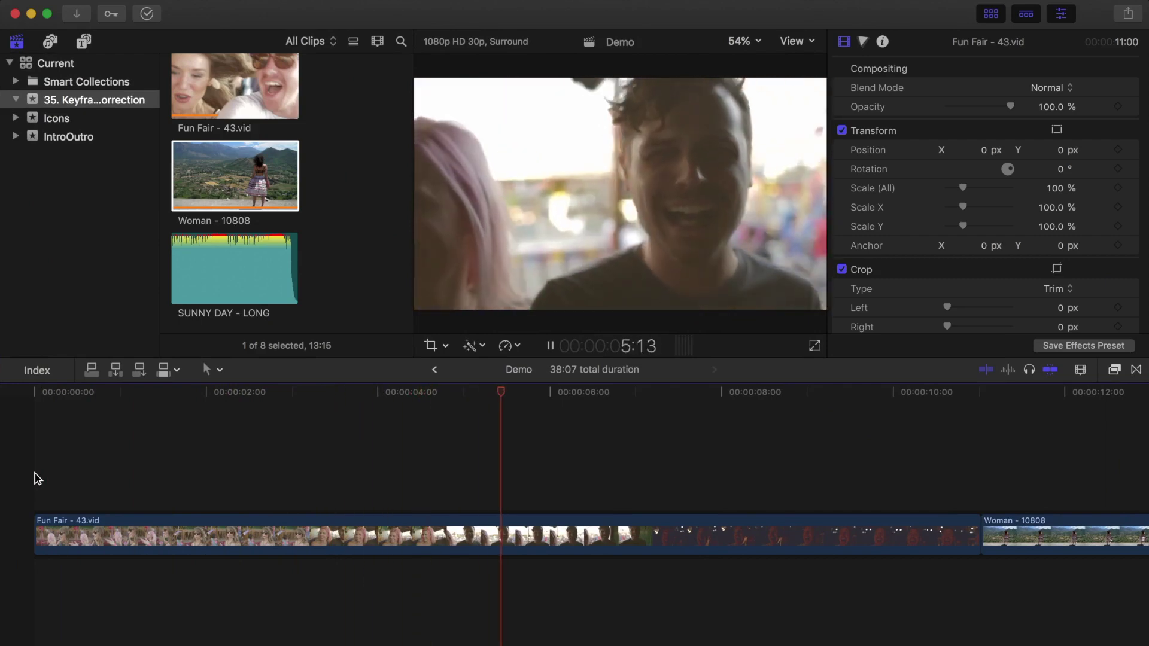
key("space")
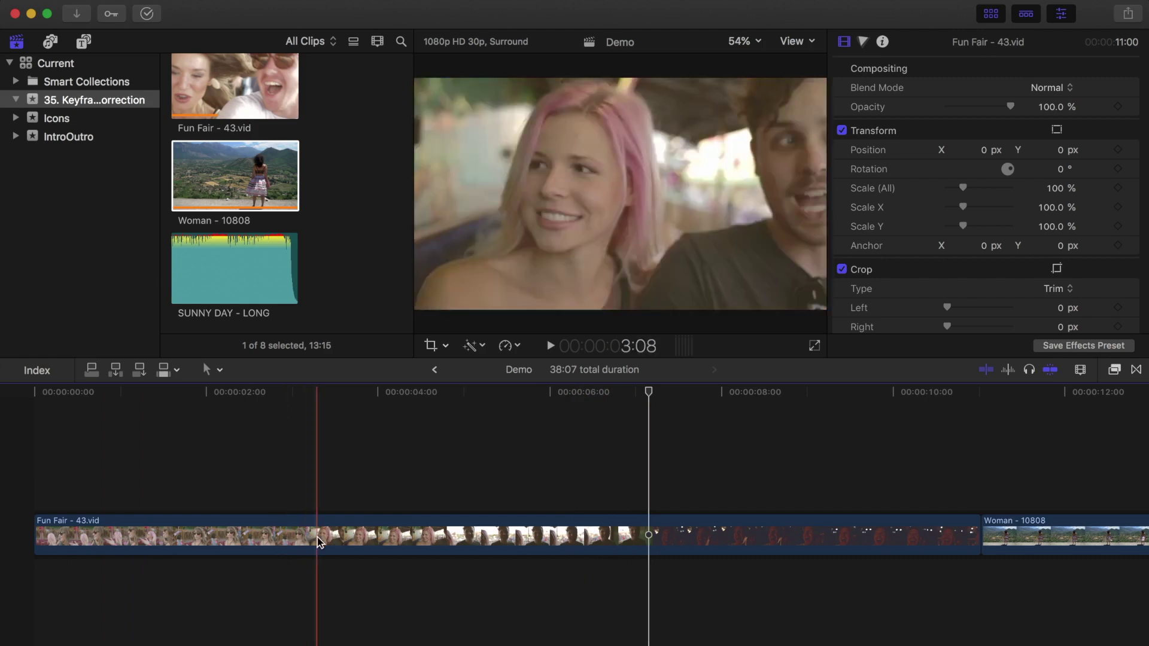
left_click(241, 538)
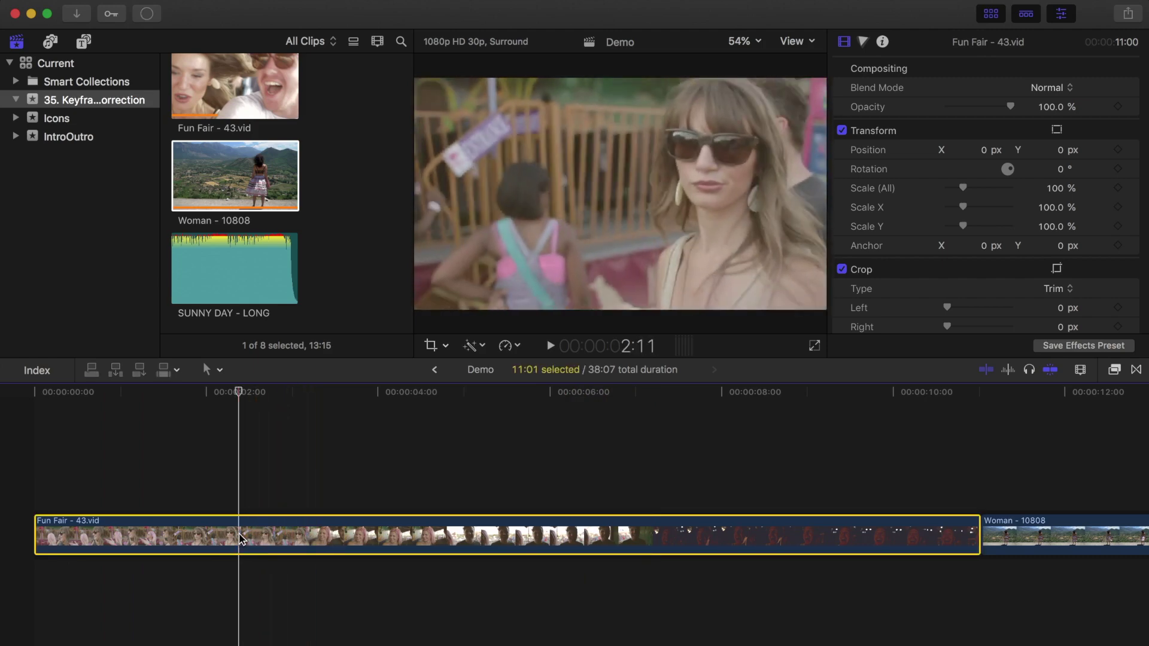
Hide the Browser, show the luma waveform, and add a Color Wheels 1 correction.
left_click(991, 14)
key("super+7")
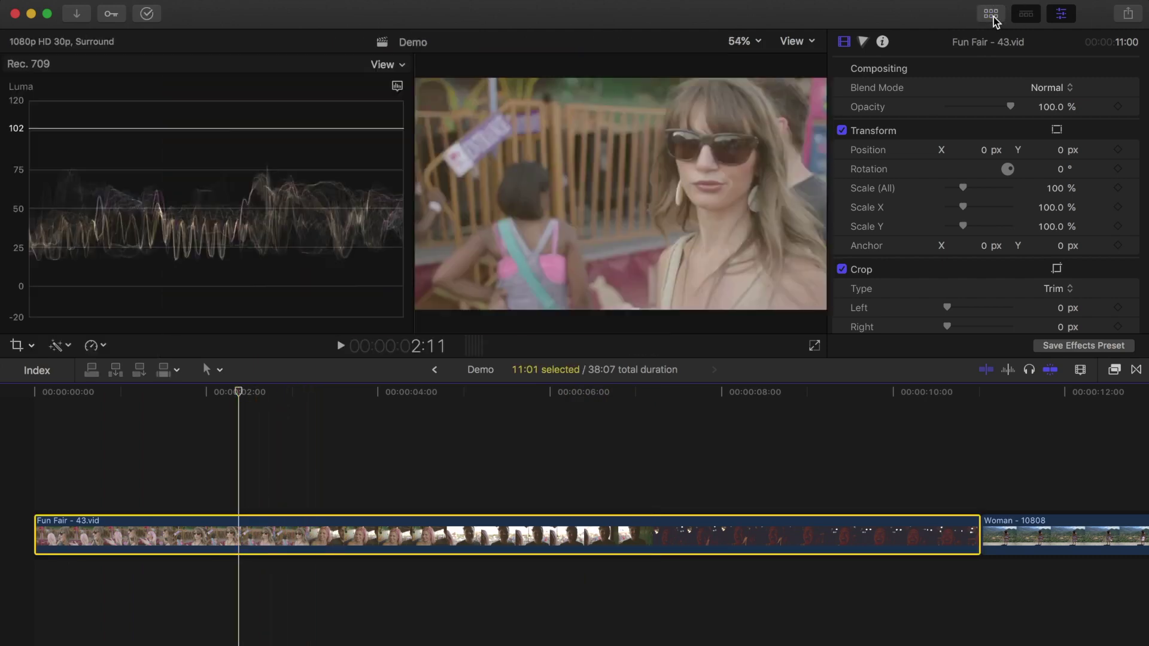
left_click(863, 43)
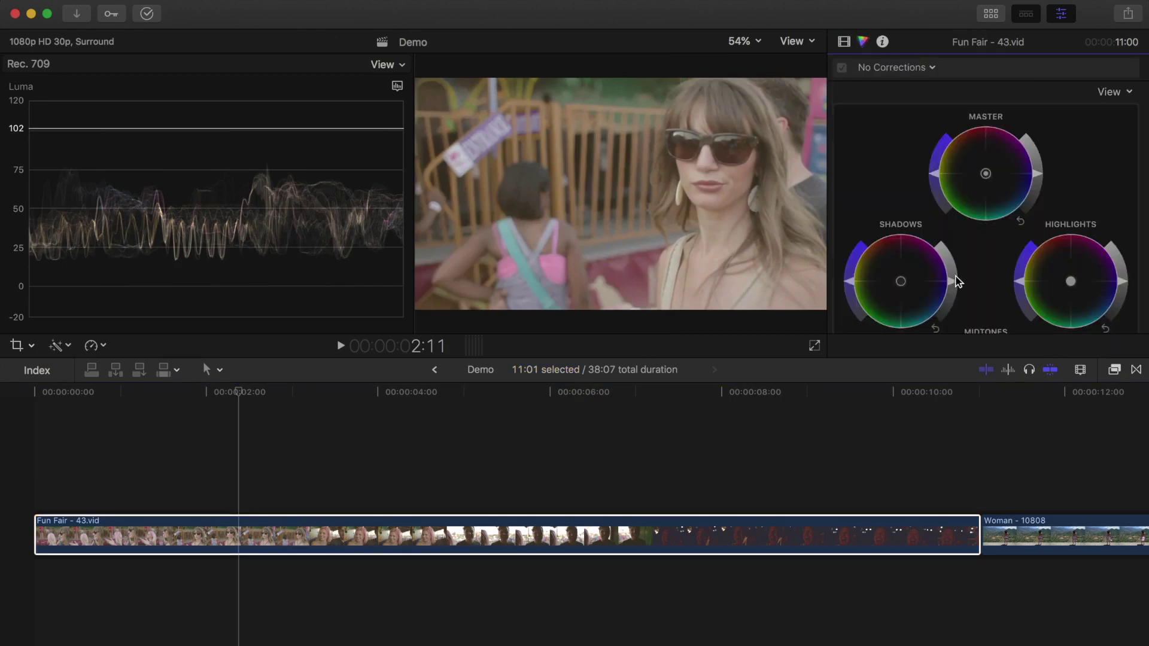
left_click_drag(900, 282, 903, 283)
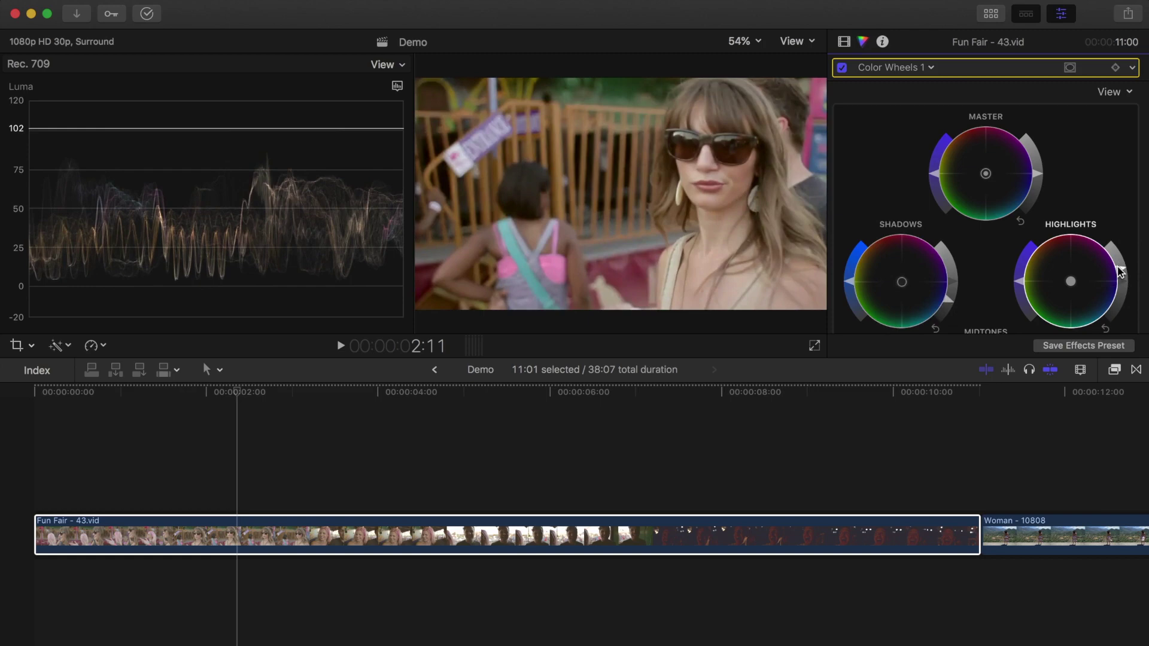
scroll(1120, 271, "down", 5)
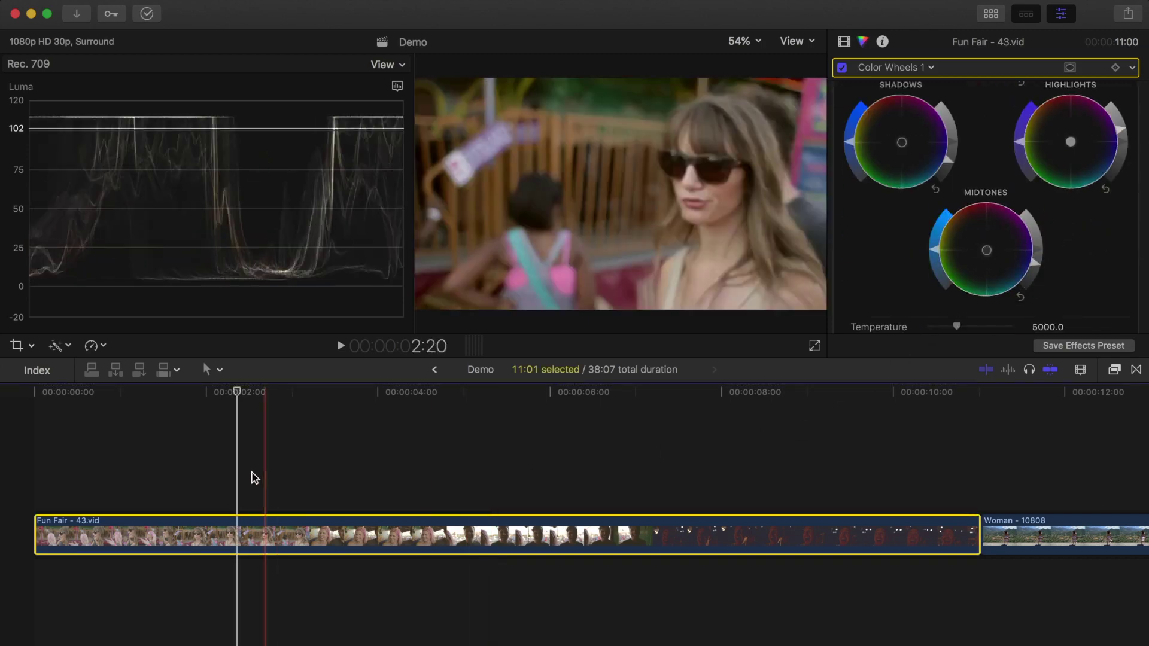
Reselect the Fun Fair clip and play it to watch the lighting change.
left_click(237, 474)
key("space")
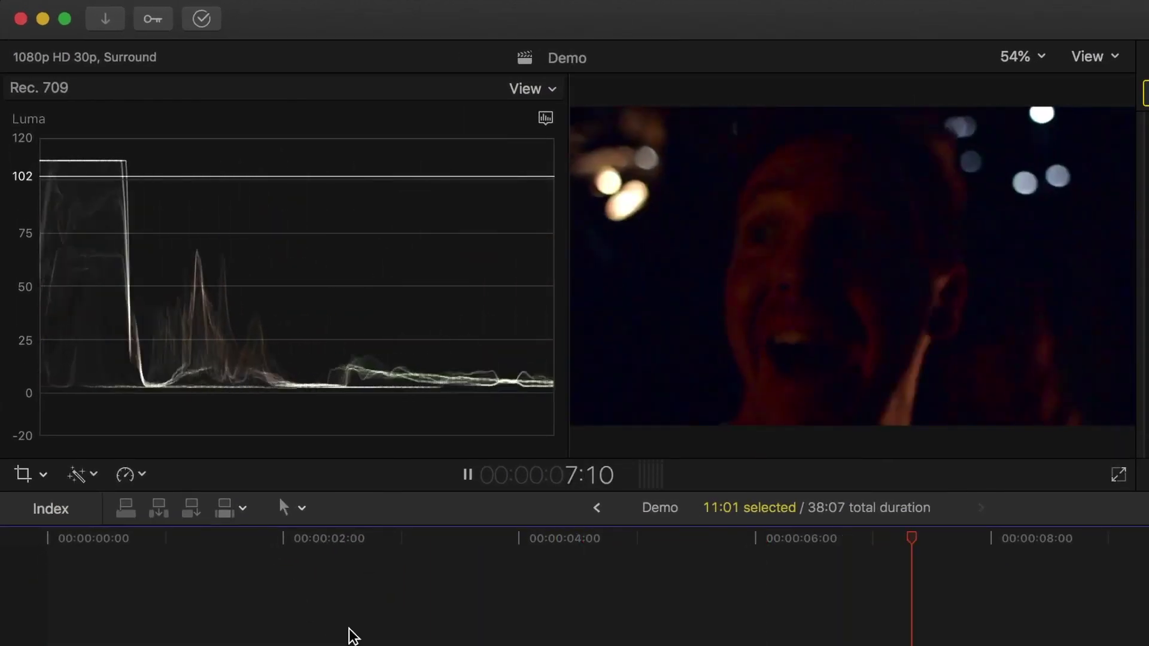
key("space")
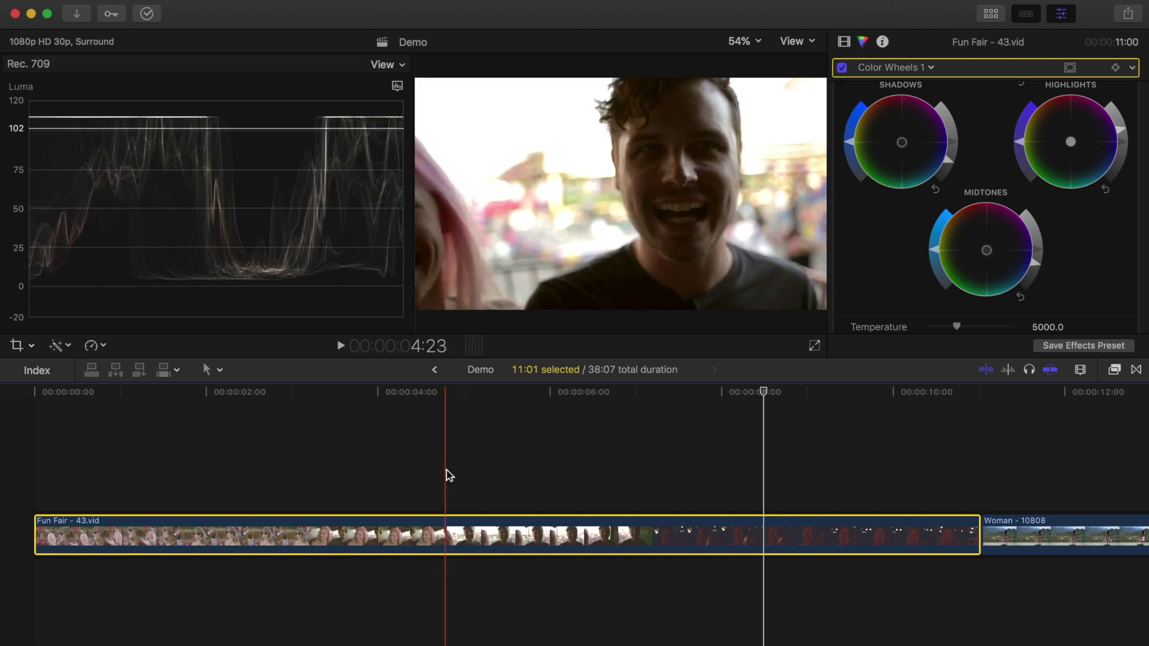
Add a Color Wheels keyframe on the Fun Fair clip at 4:24.
left_click(446, 474)
left_click(449, 534)
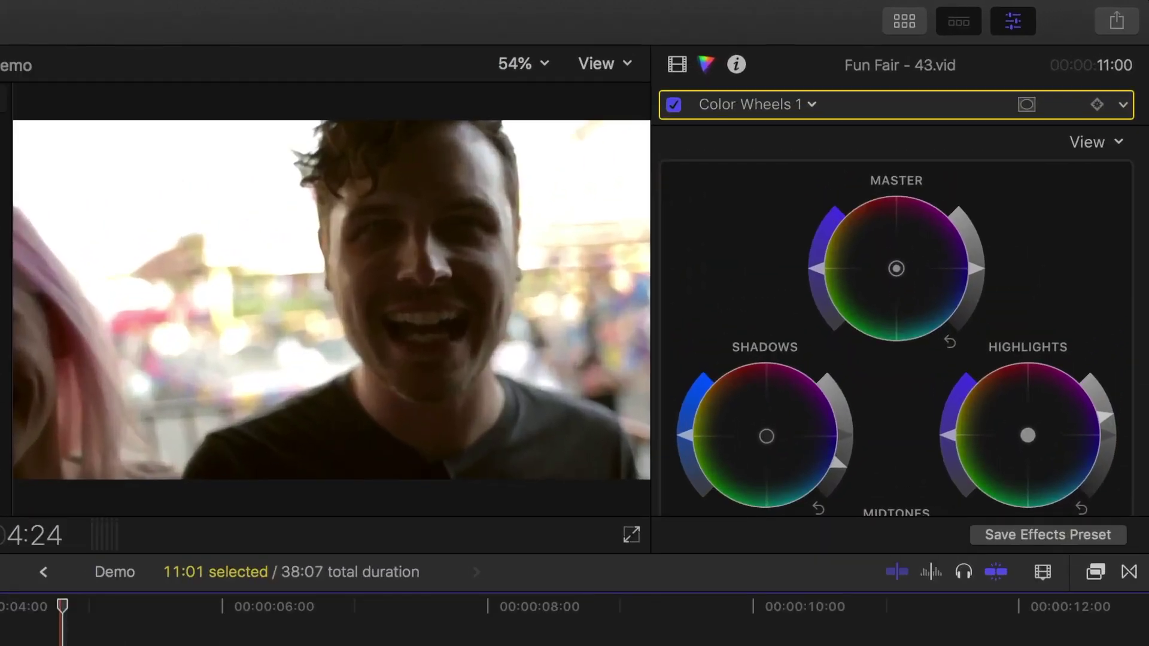
left_click(1097, 104)
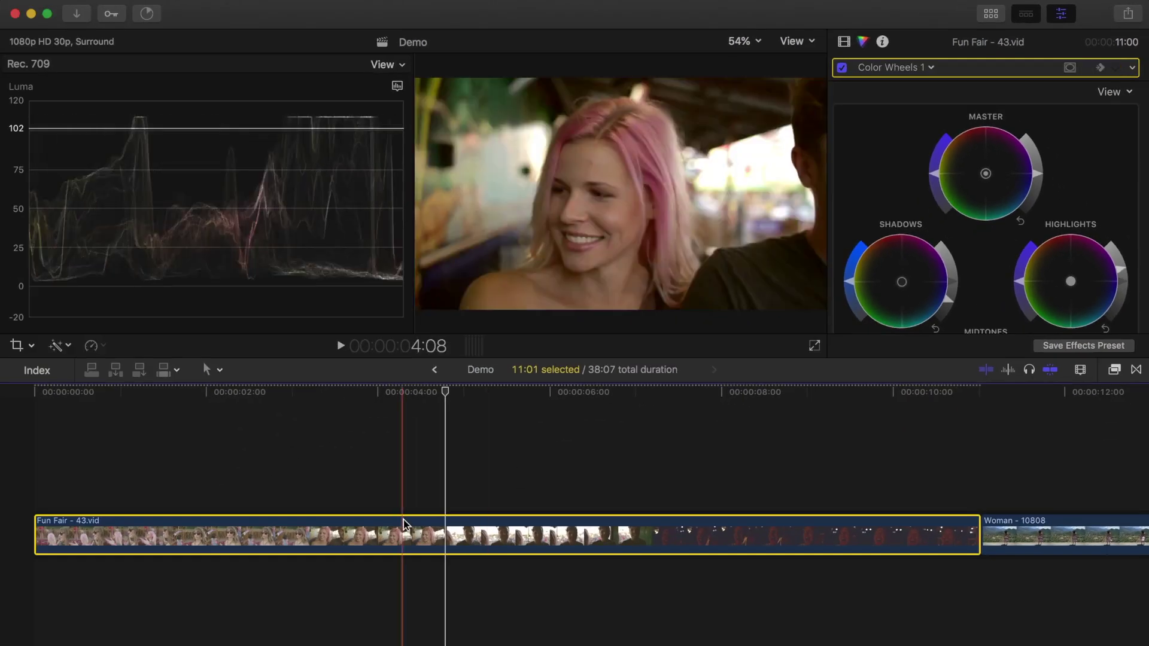
At 7:12, shift the Highlights wheel for the dark shot and reset Midtones to neutral.
left_click_drag(449, 395, 674, 426)
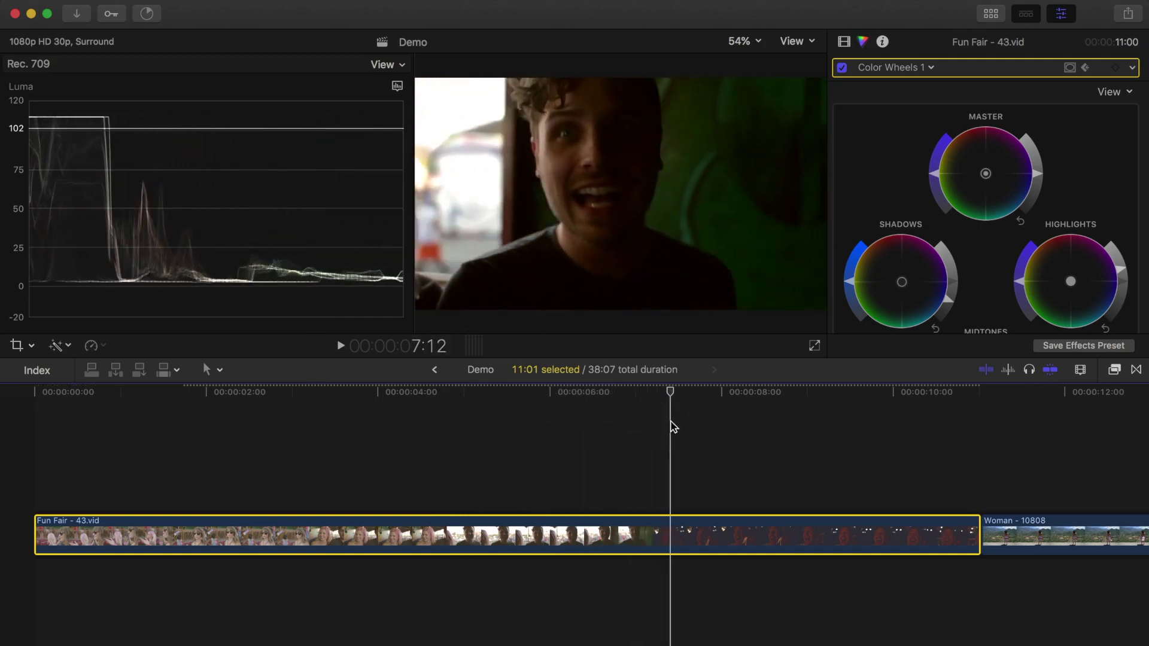
left_click_drag(1037, 165, 1039, 159)
scroll(952, 234, "down", 3)
left_click_drag(947, 207, 950, 224)
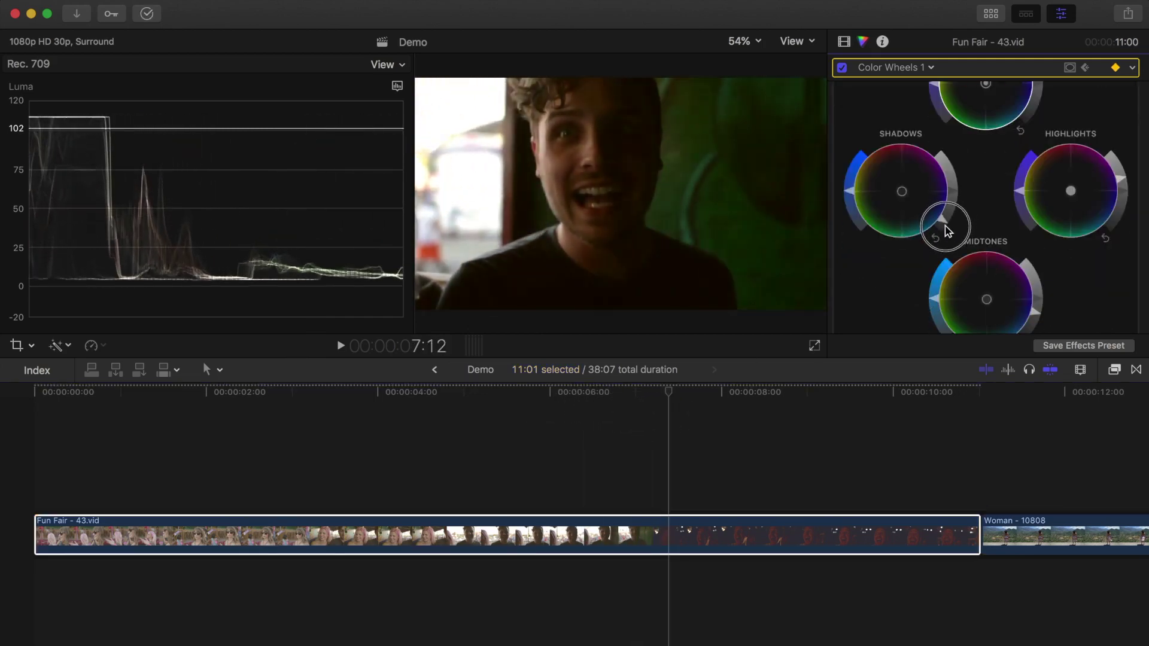
left_click_drag(1121, 174, 1124, 188)
left_click_drag(986, 300, 988, 306)
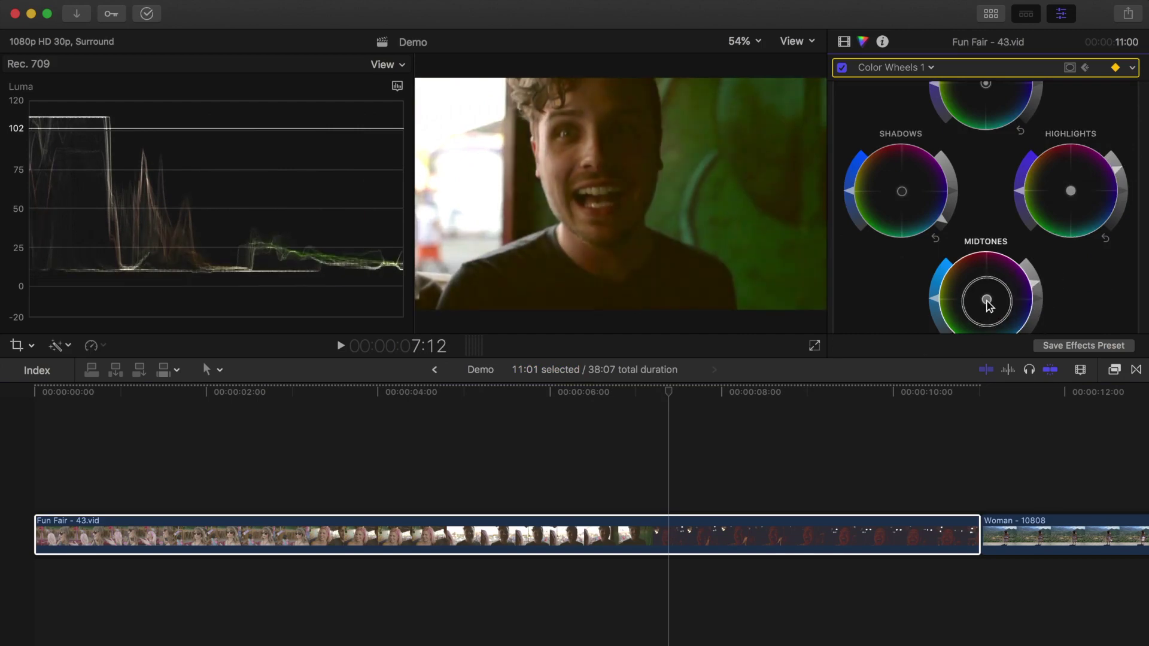
double_click(992, 304)
left_click(1065, 187)
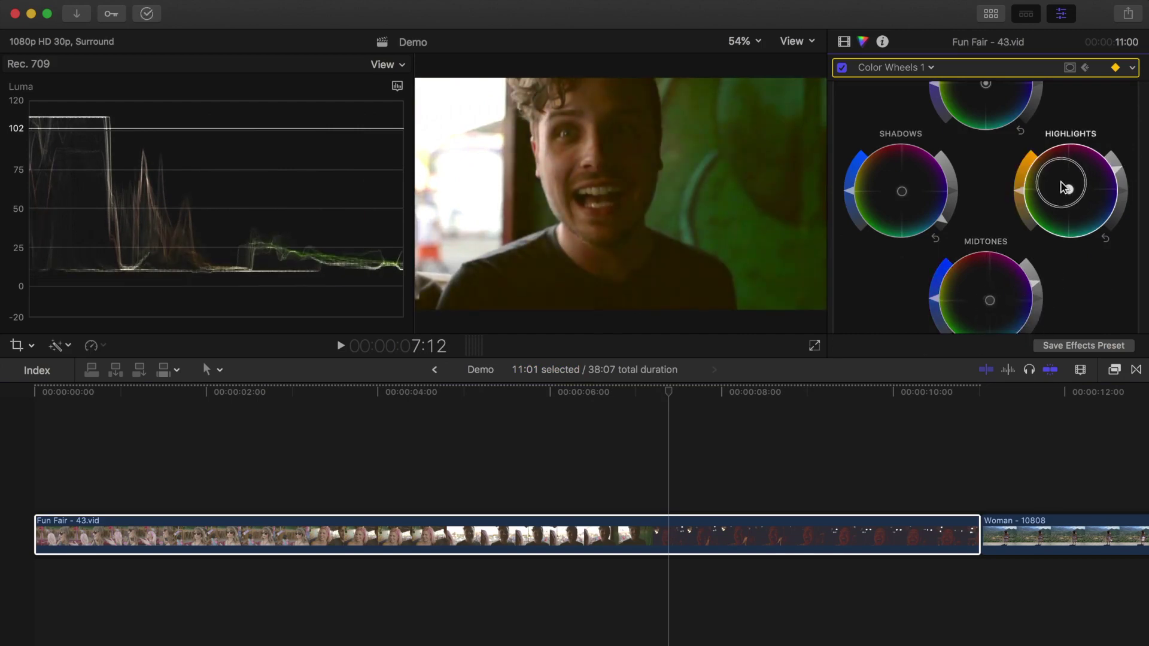
left_click(905, 192)
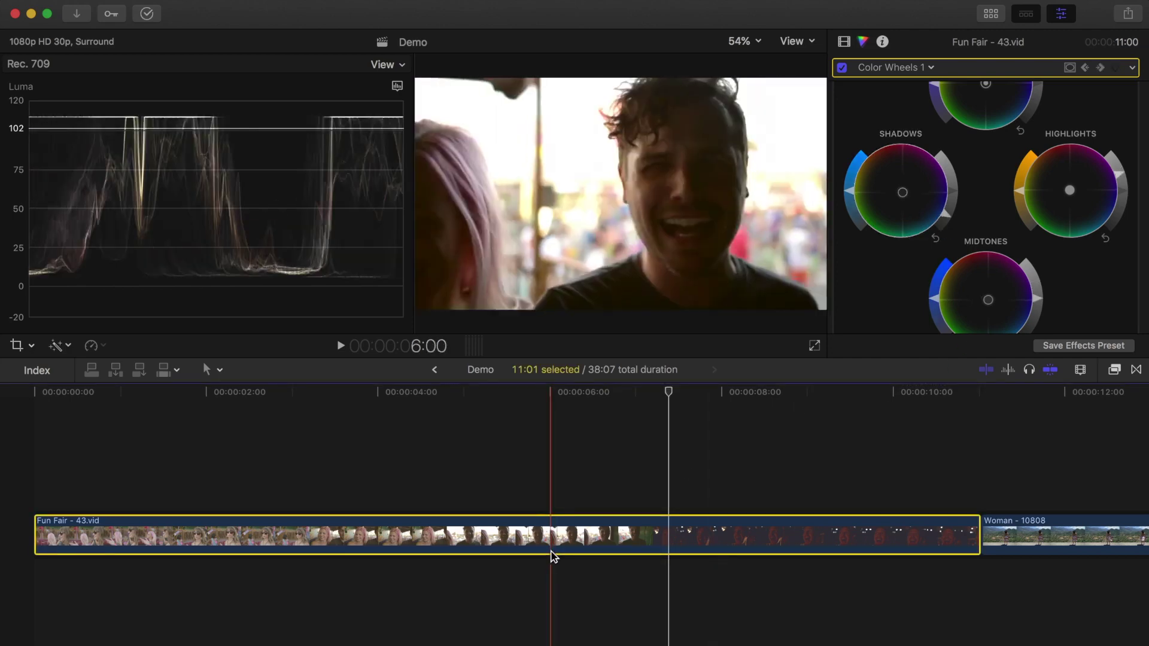
key("ctrl+v")
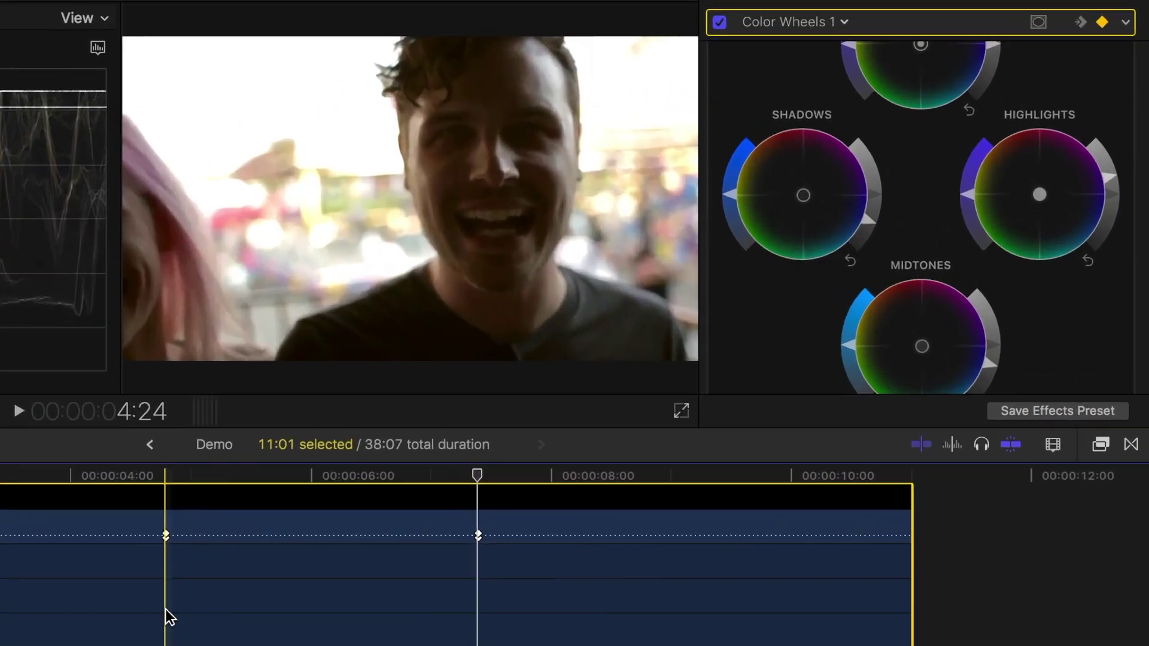
key("space")
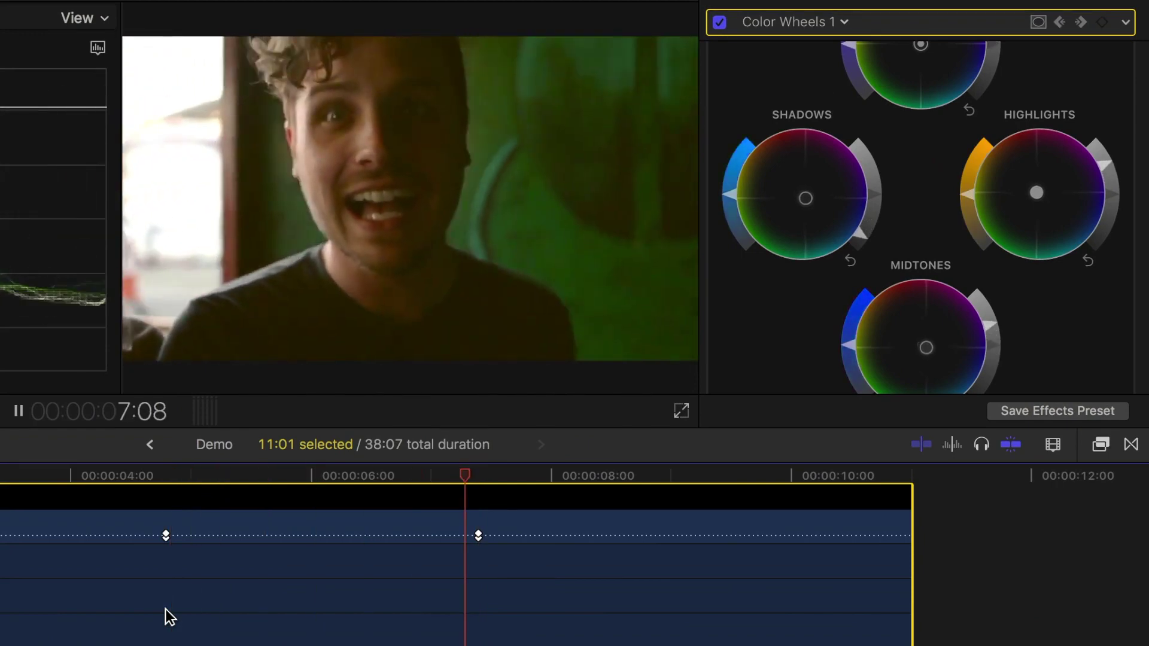
key("space")
left_click(478, 537)
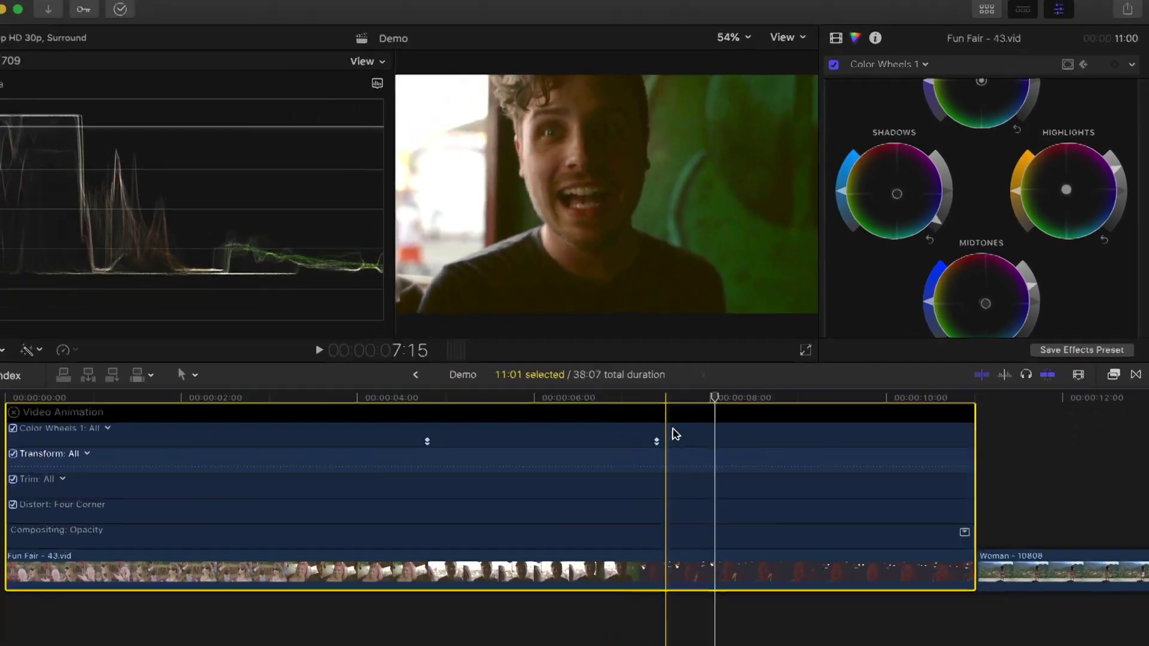
left_click(666, 398)
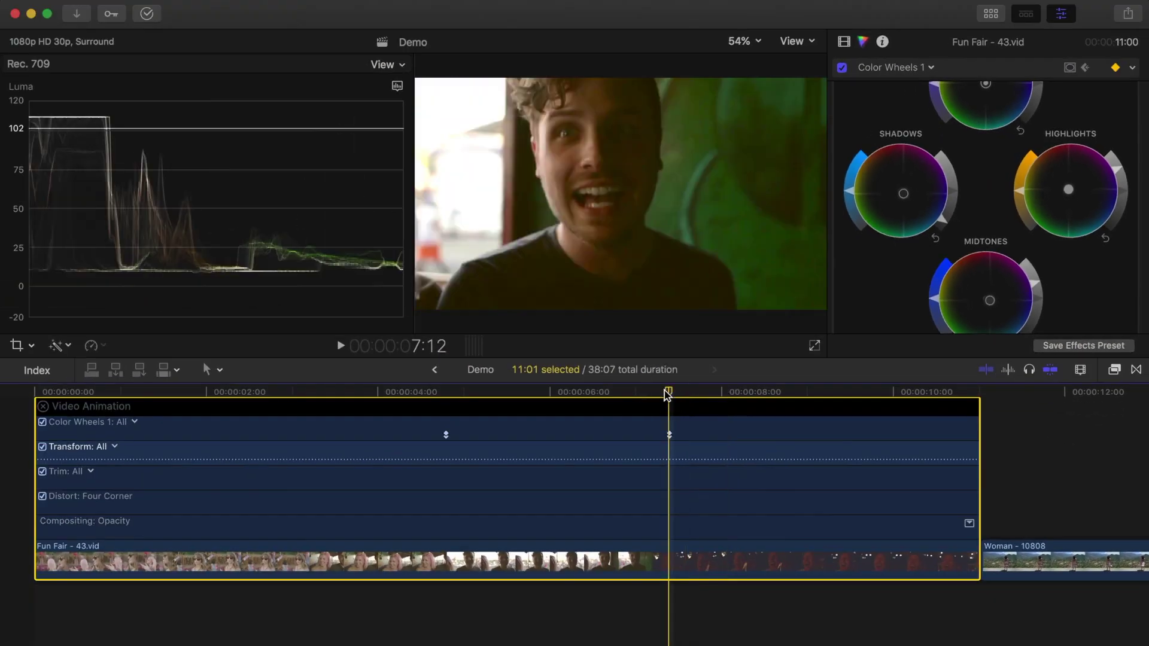
scroll(668, 394, "right", 10)
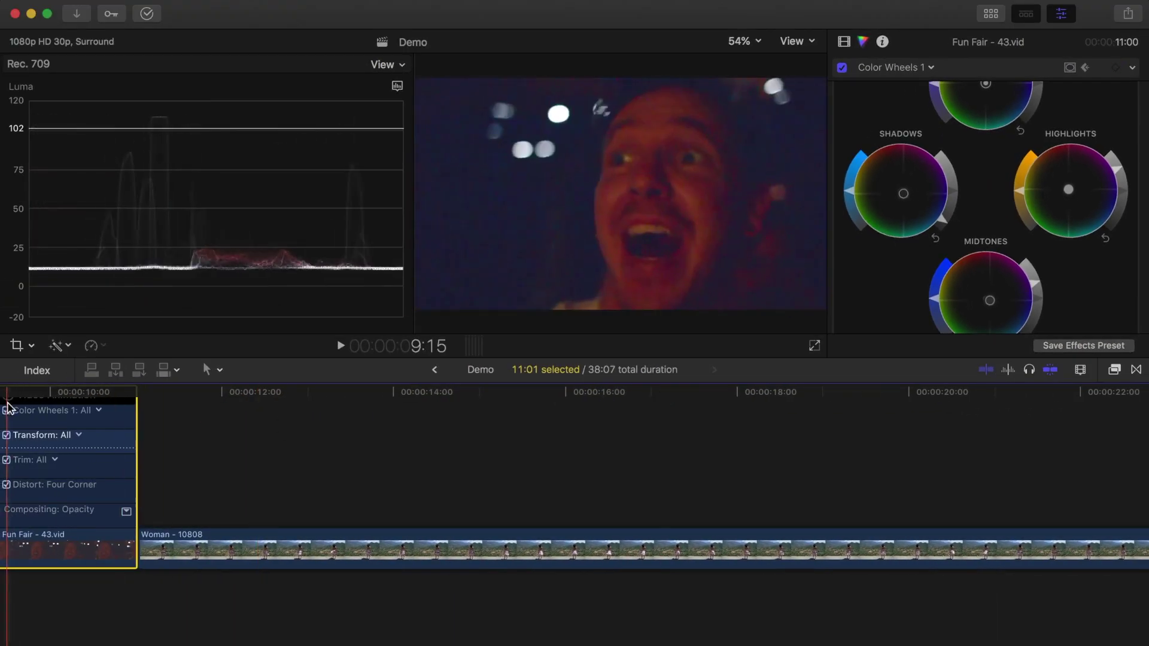
Hide the Fun Fair animation view and add a Color Wheels correction to Woman - 10808.
key("ctrl+v")
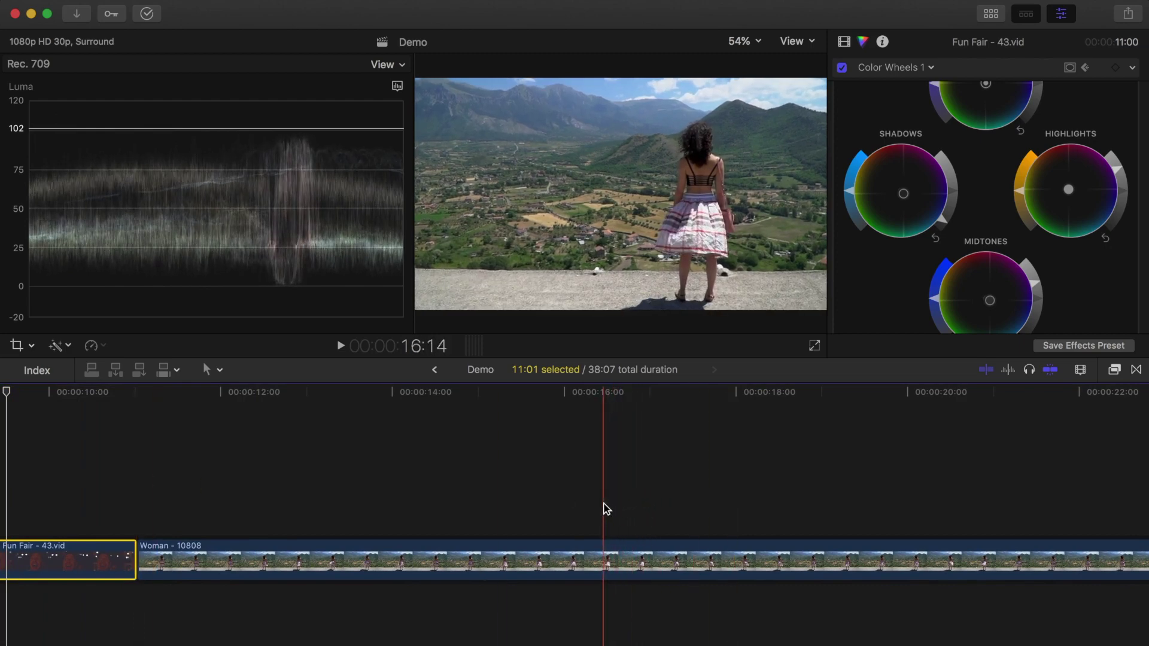
left_click(602, 552)
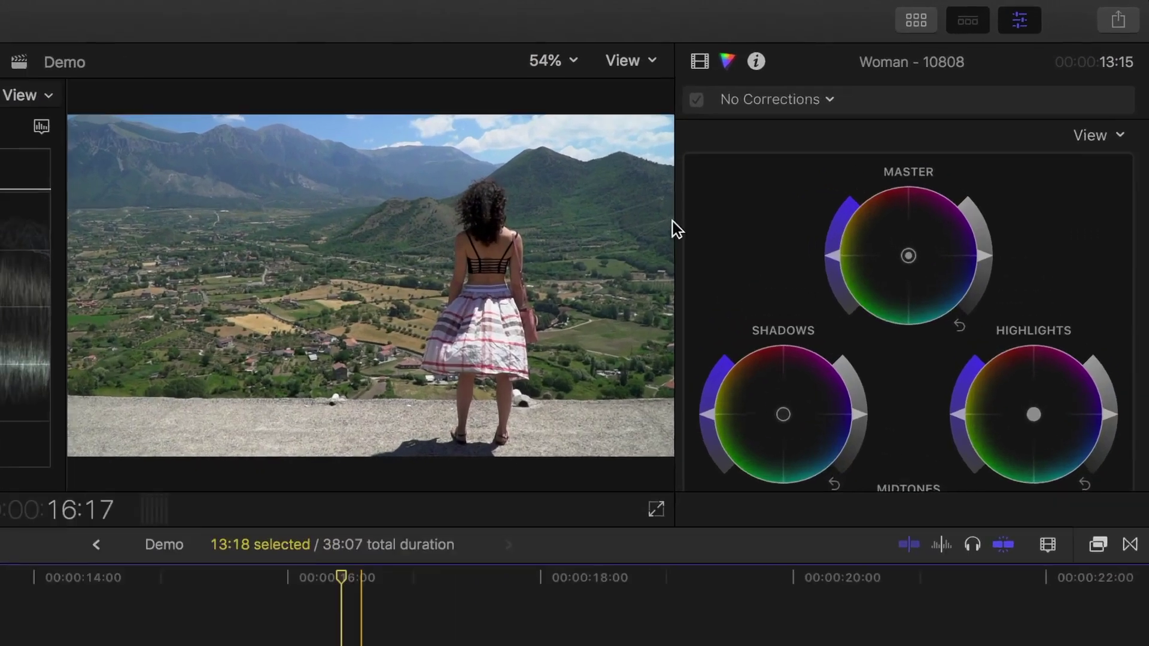
left_click(844, 42)
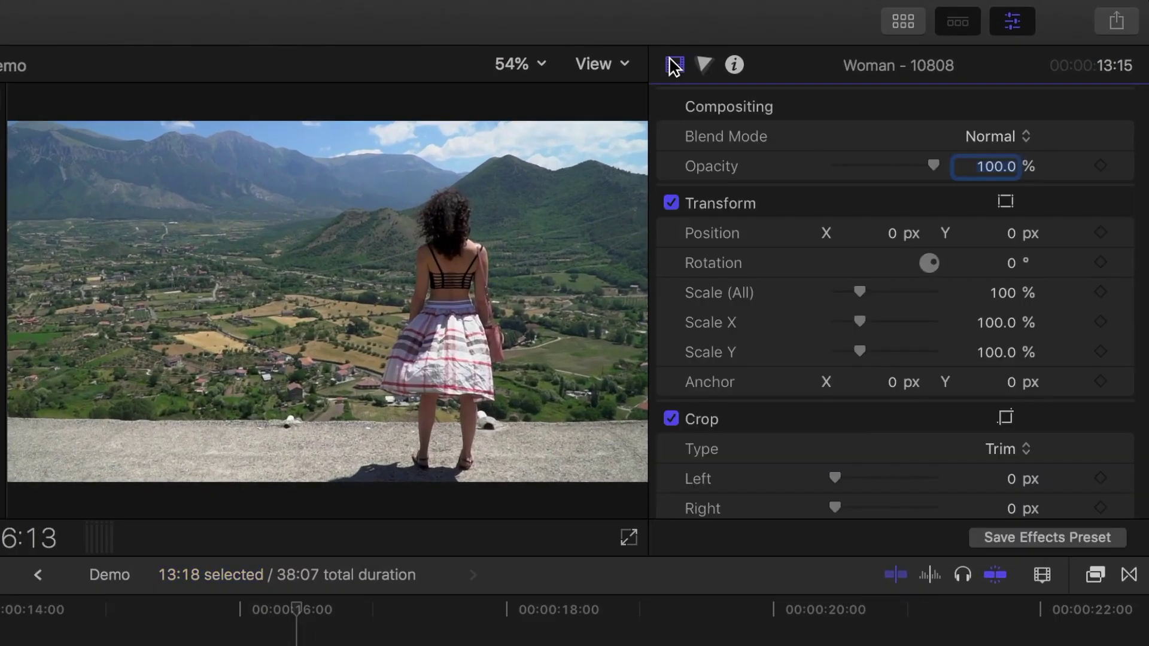
left_click(705, 64)
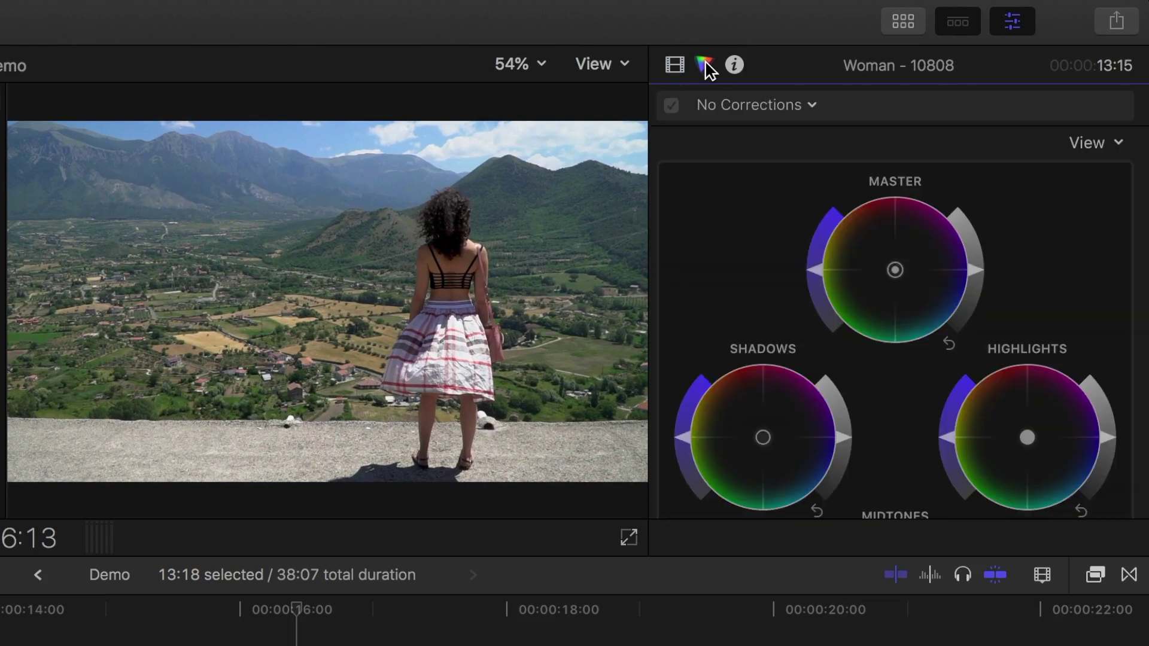
left_click(811, 105)
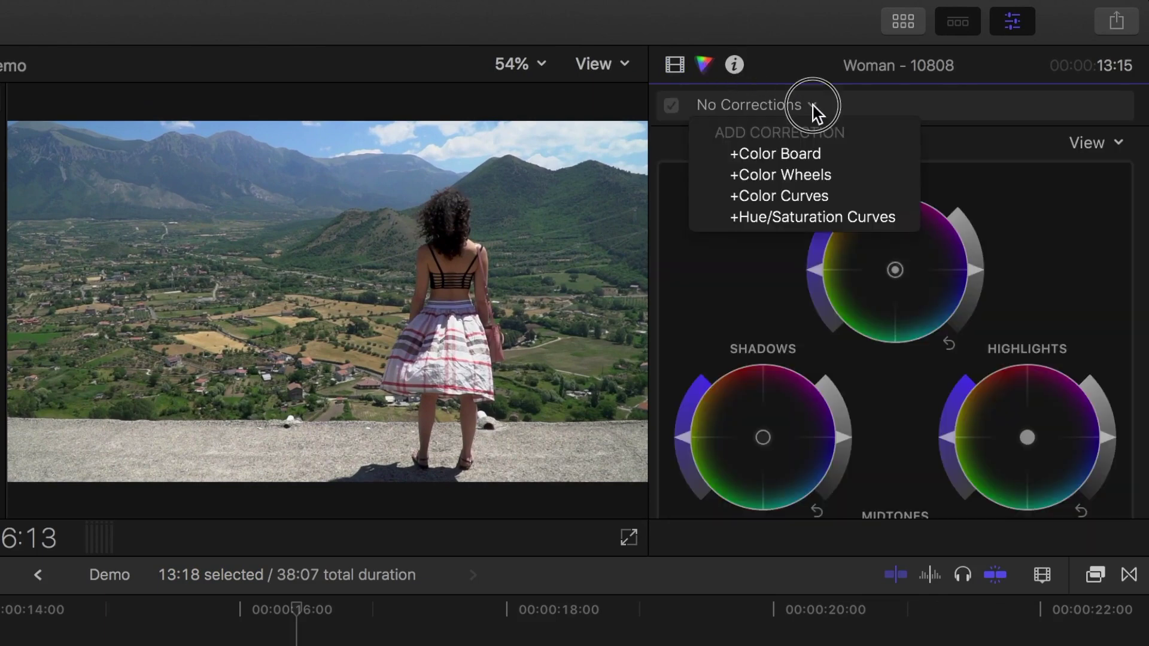
left_click(796, 176)
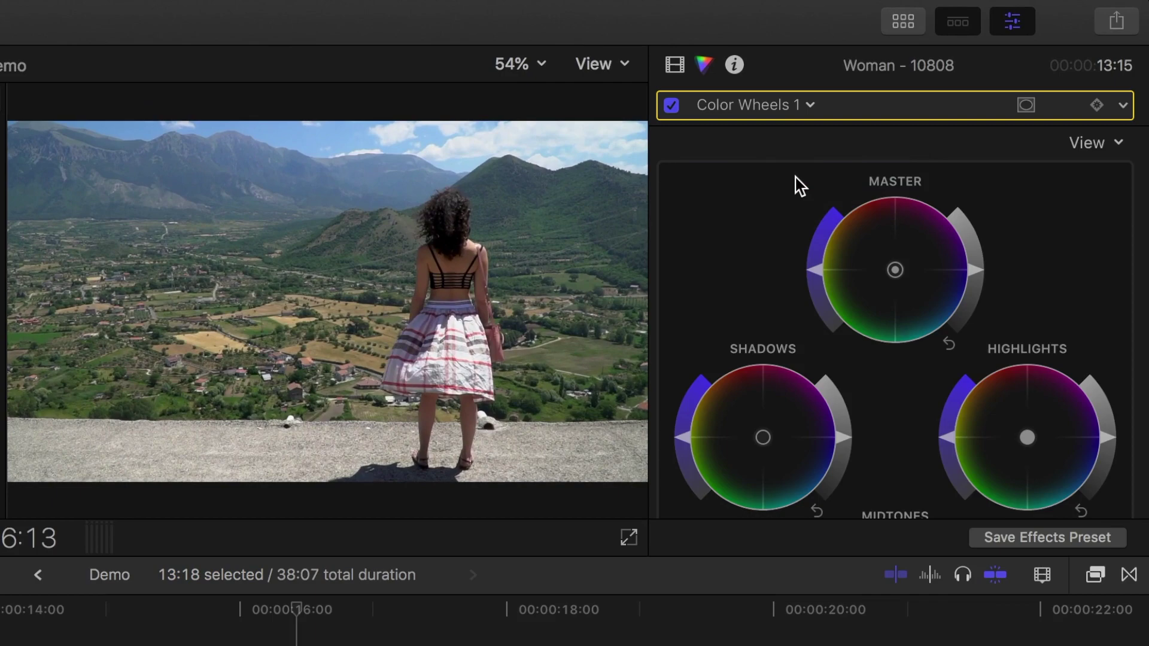
Set a starting Color Wheels keyframe, then darken and tint the midtones at about 18 seconds.
left_click(1096, 106)
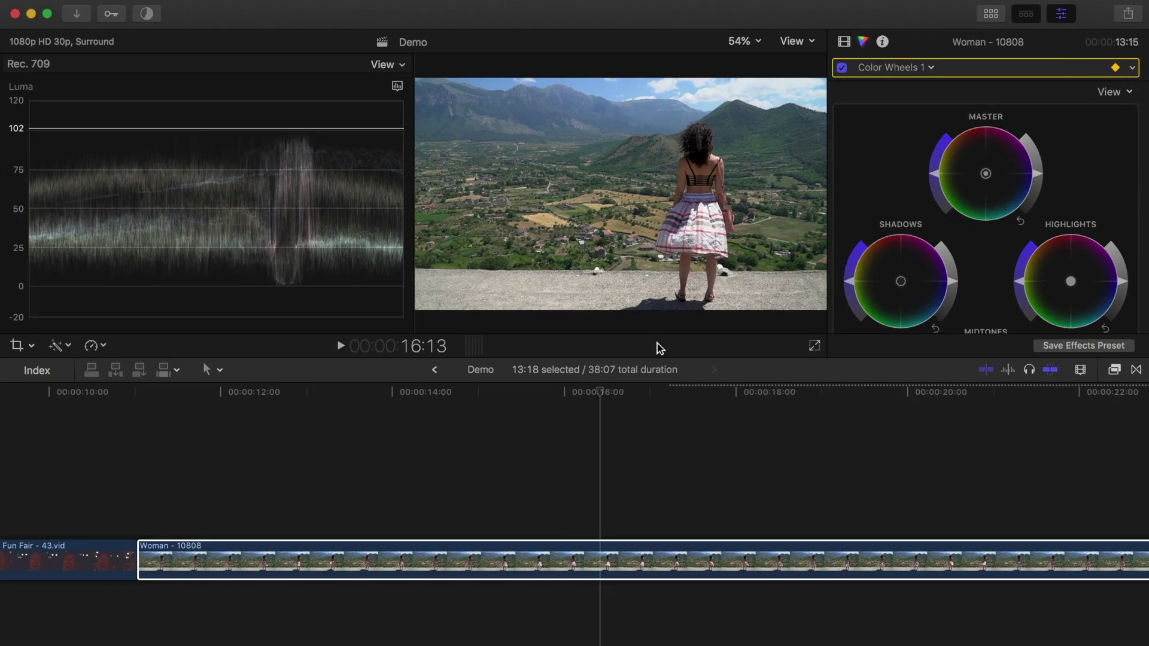
left_click(600, 413)
left_click_drag(600, 413, 742, 427)
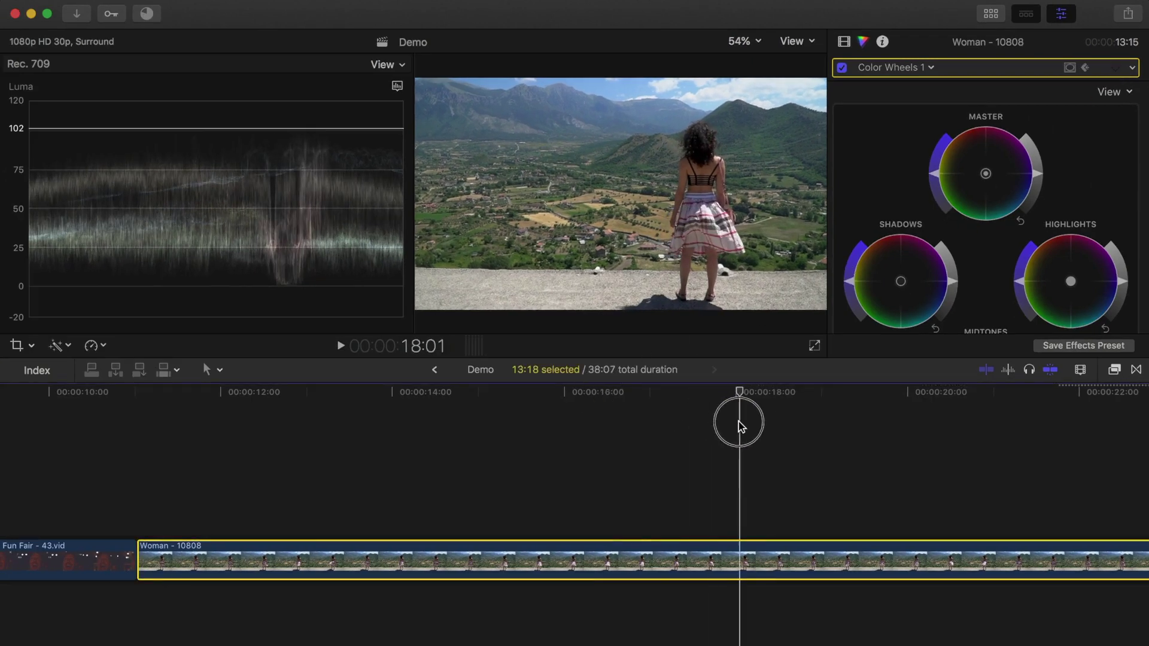
left_click_drag(900, 279, 853, 278)
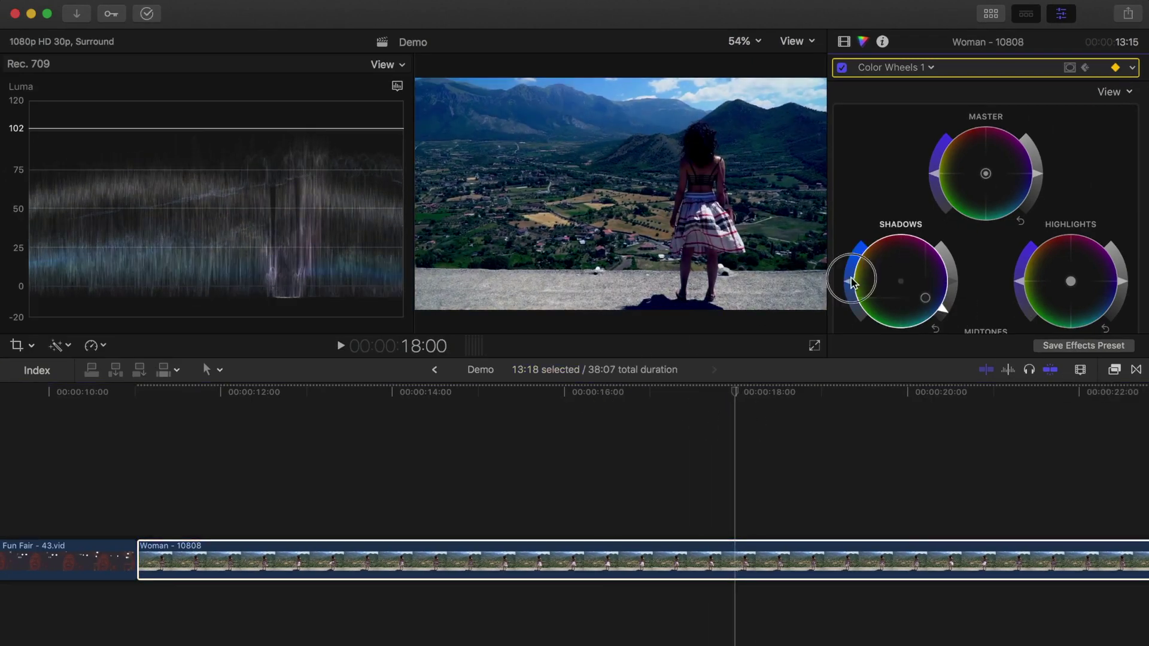
scroll(988, 225, "down", 3)
left_click_drag(1071, 281, 1088, 296)
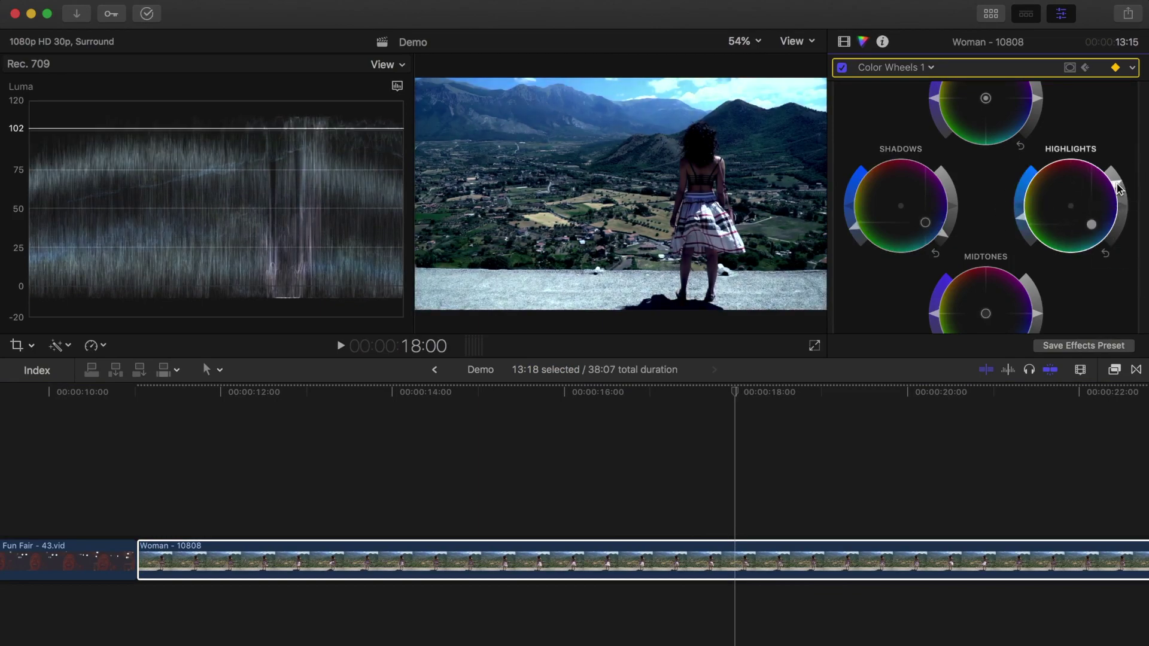
scroll(1024, 212, "down", 3)
left_click_drag(985, 236, 1014, 257)
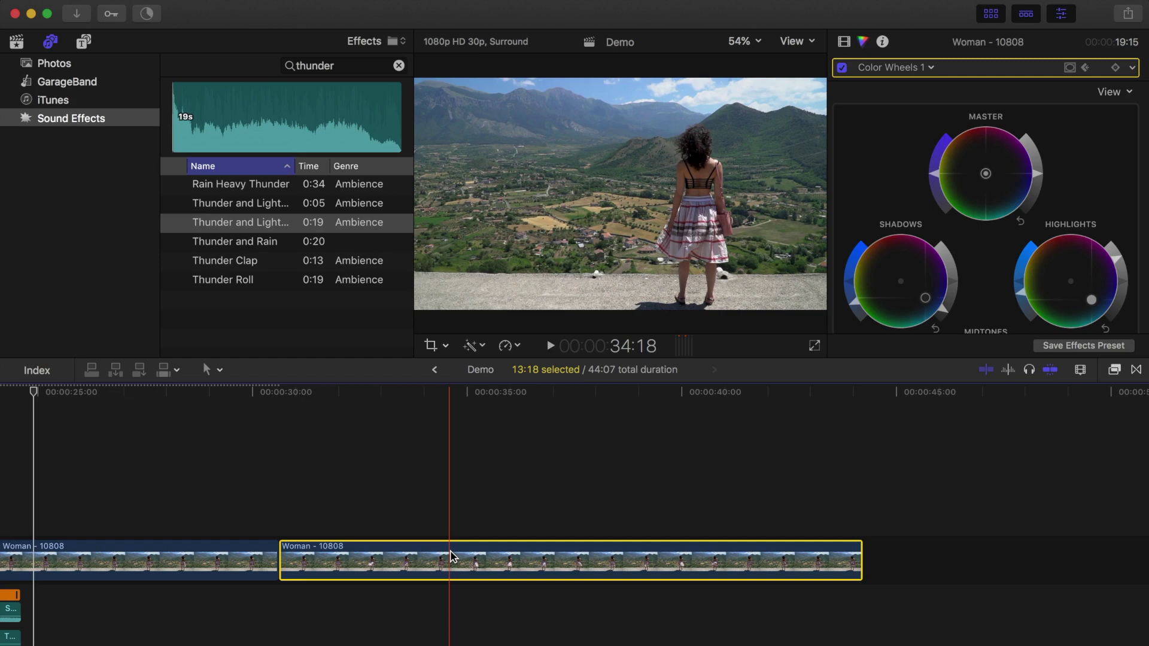
Blade the Woman - 10808 clip at about 36 seconds and select the later piece.
left_click(537, 567)
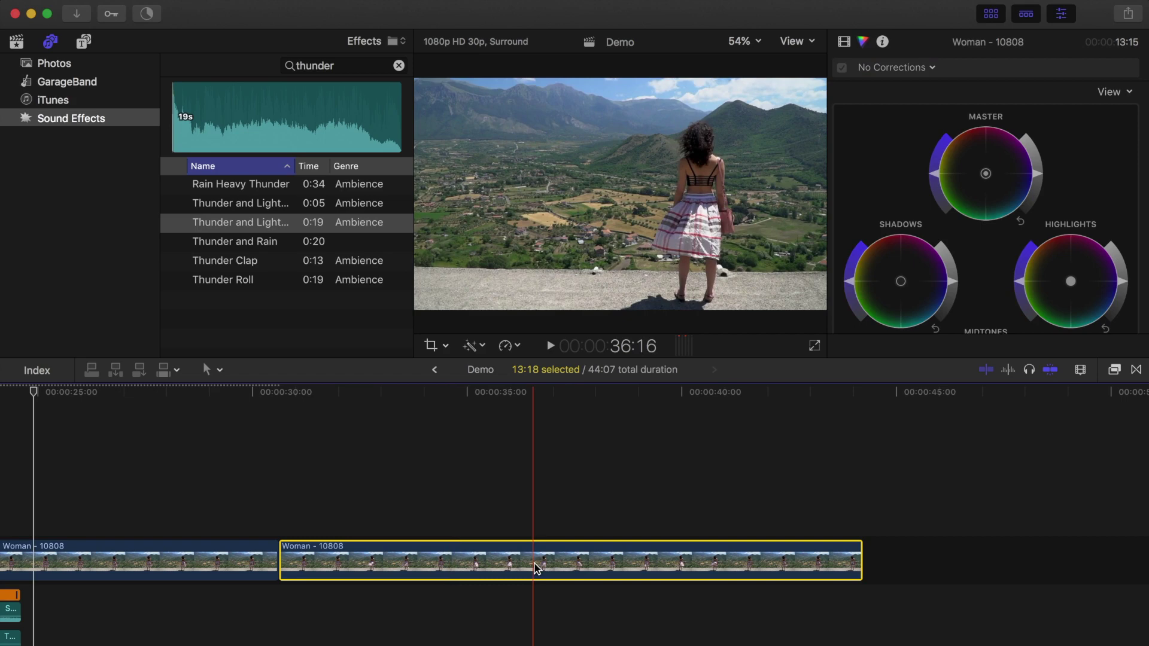
key("super+b")
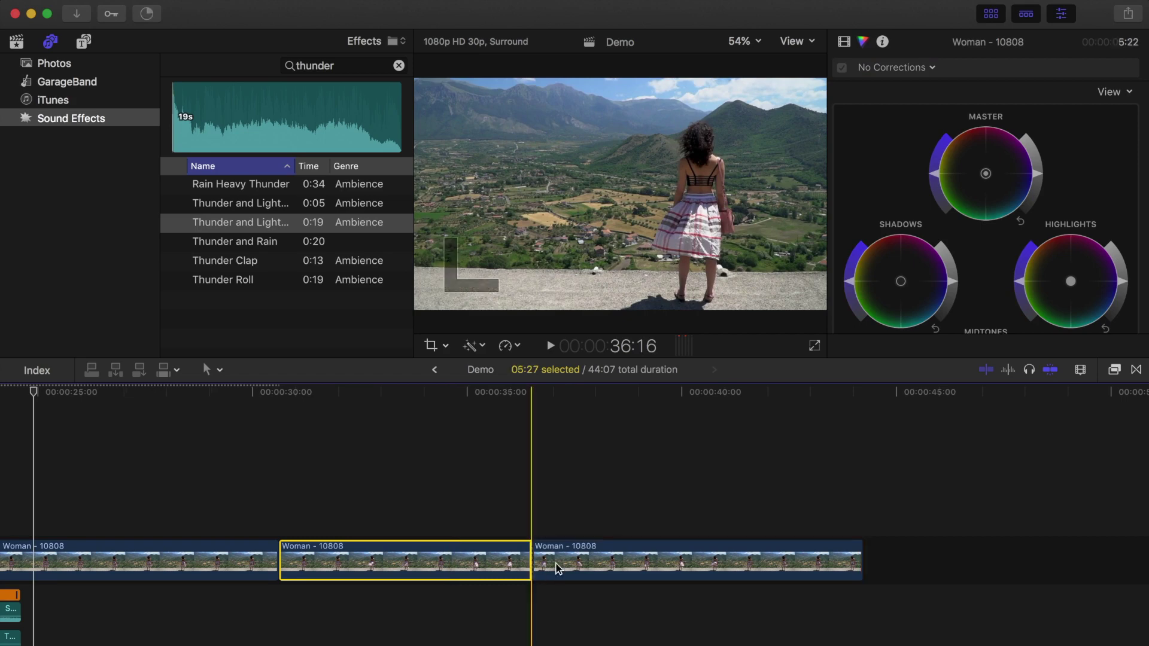
left_click(646, 503)
Darken the shadows, shift the highlights and tint the midtones on the later piece.
left_click(649, 558)
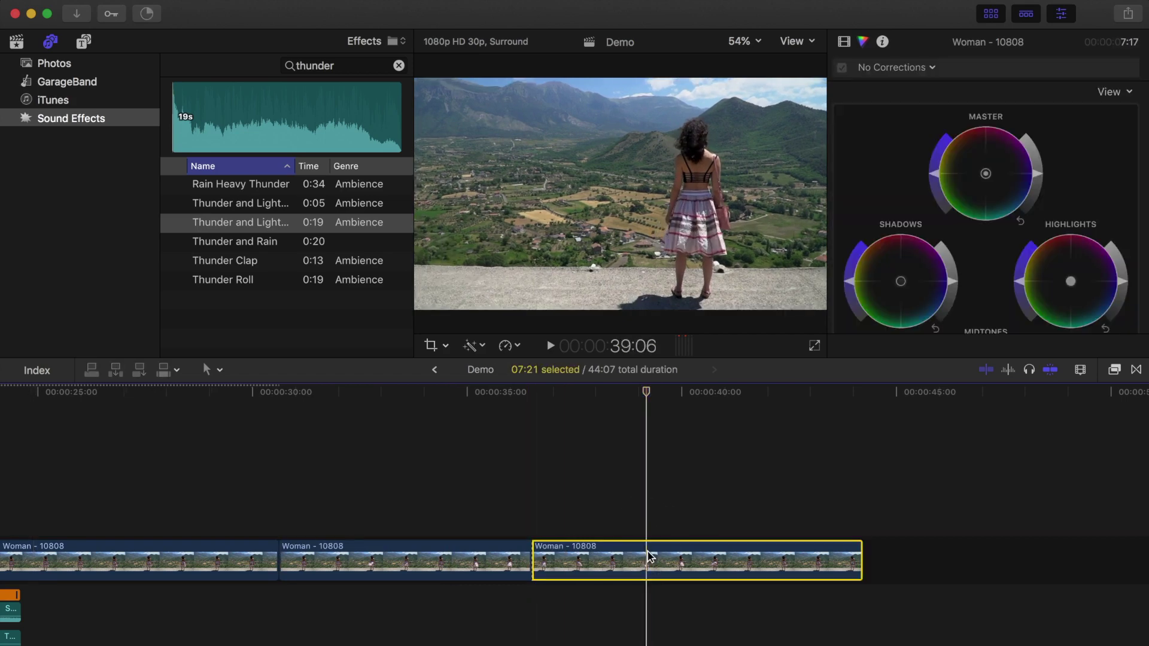
left_click_drag(851, 280, 855, 302)
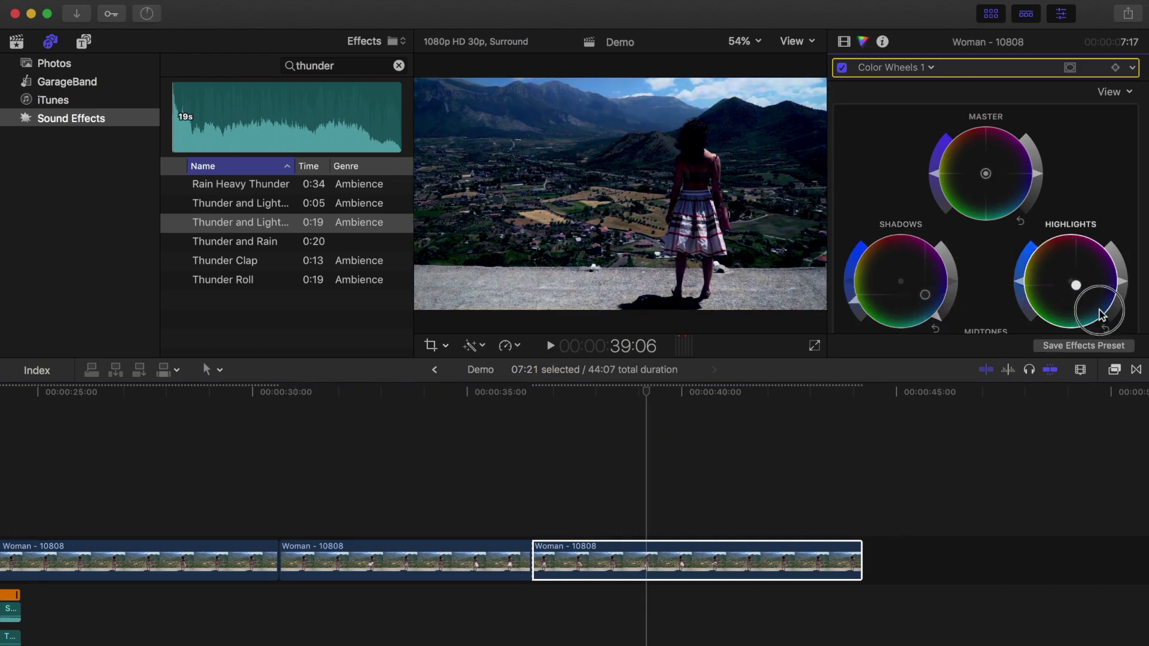
left_click_drag(1071, 282, 1087, 296)
scroll(987, 225, "down", 4)
left_click_drag(1011, 267, 1014, 268)
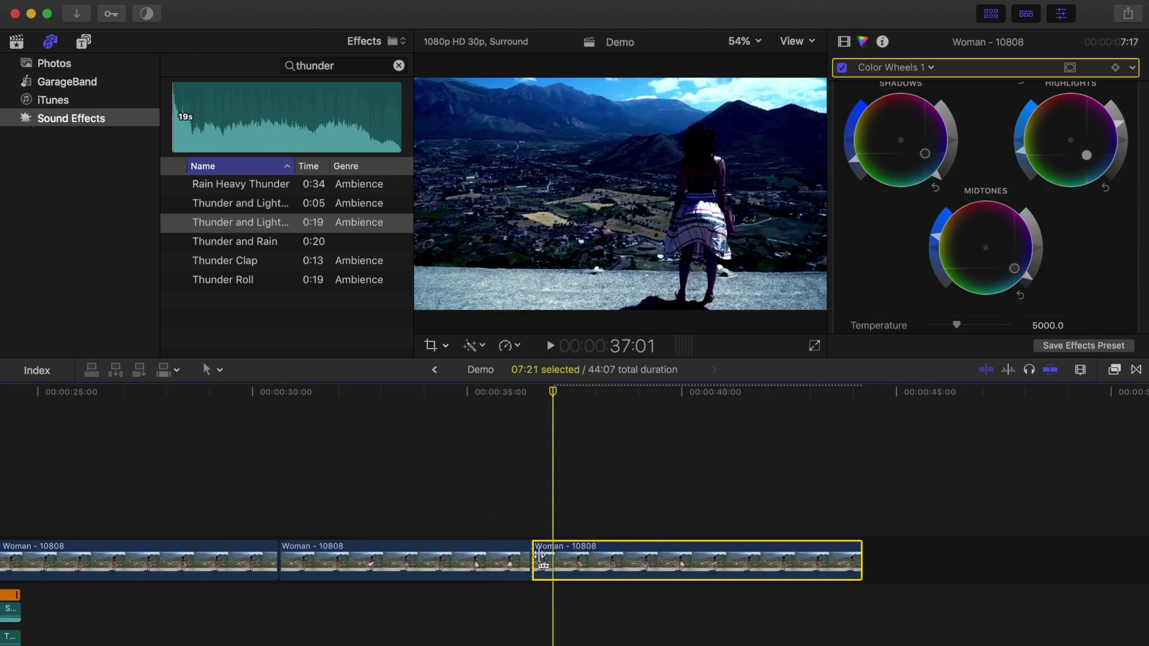
Shift the cut between the Woman pieces slightly earlier and add a Cross Dissolve.
left_click(537, 561)
left_click_drag(538, 562, 494, 565)
key("space")
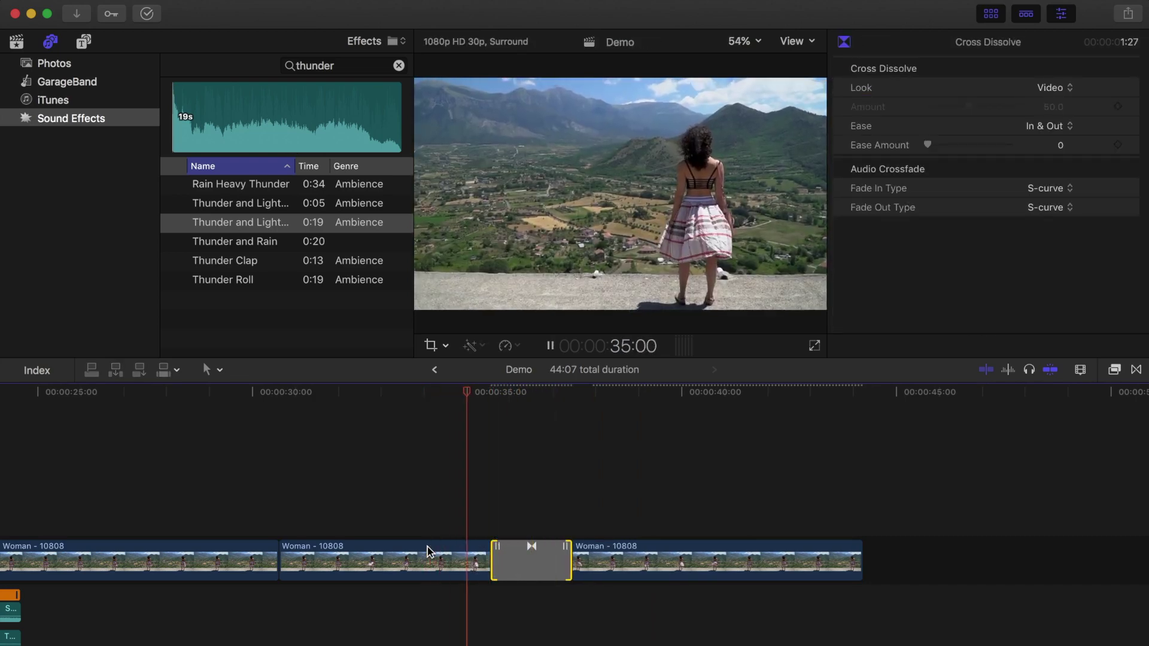